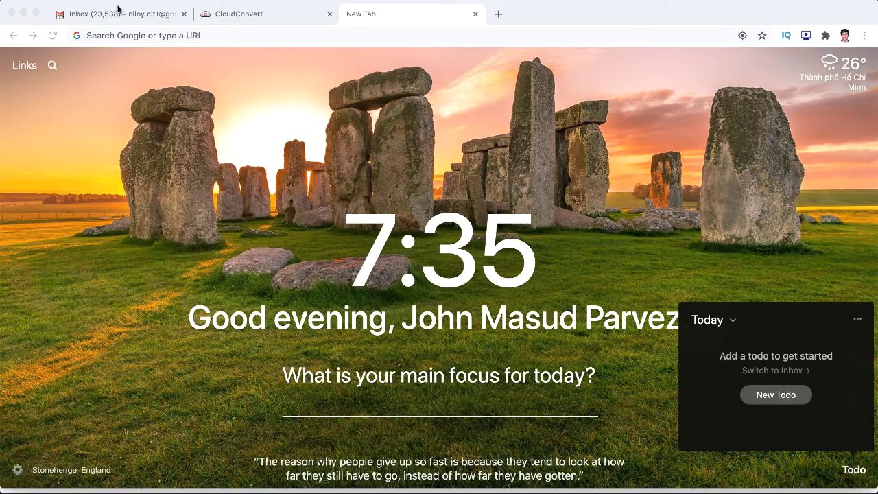
Switch to the Gmail inbox and open Google Calendar from the Google apps.
click(138, 15)
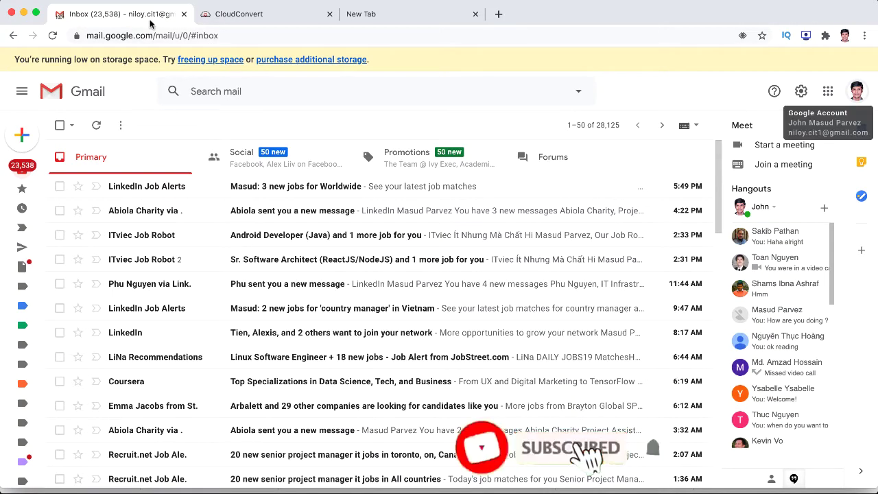
click(828, 93)
click(757, 96)
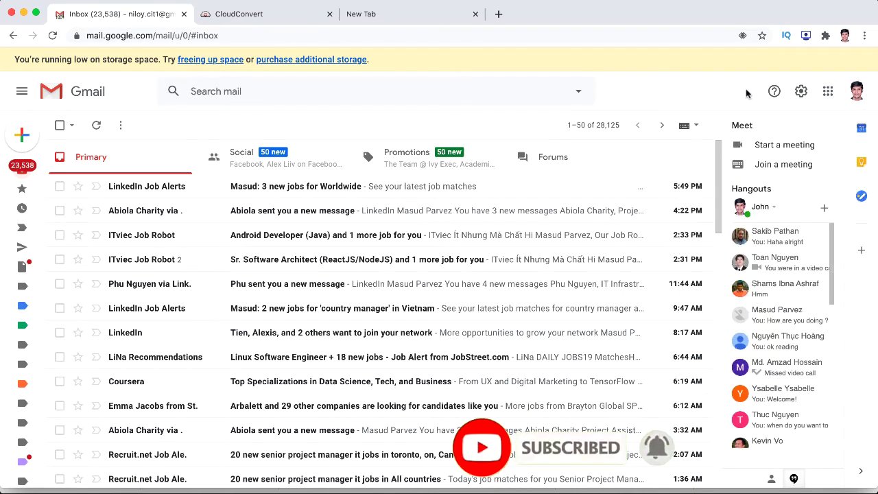
click(837, 98)
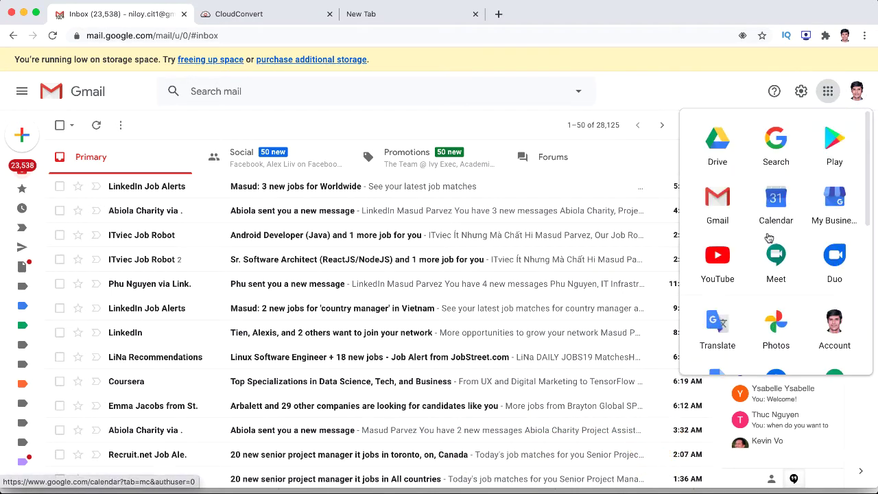
click(776, 205)
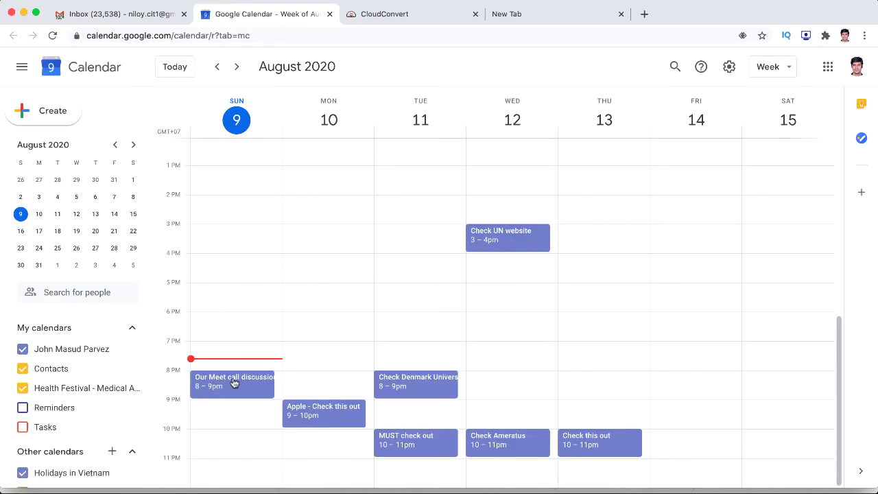
Join the Google Meet video call of the "Our Meet call discussion" event on Sunday, August 9.
click(233, 382)
click(371, 287)
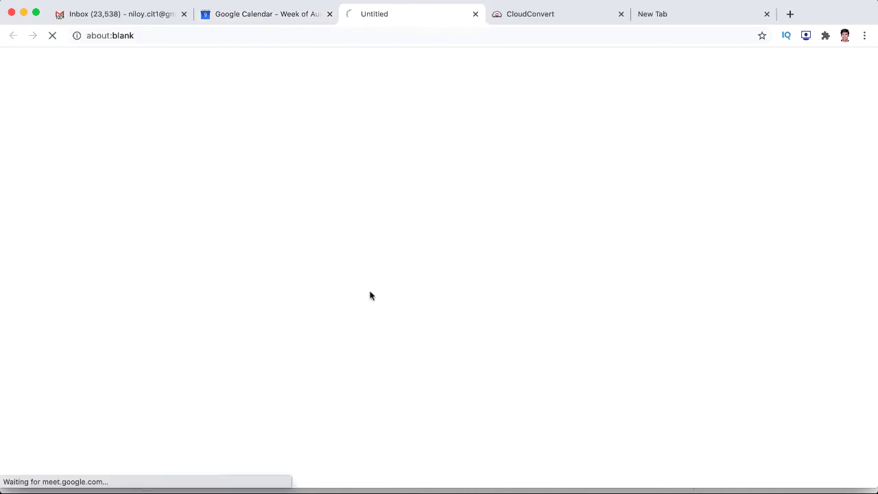
click(624, 287)
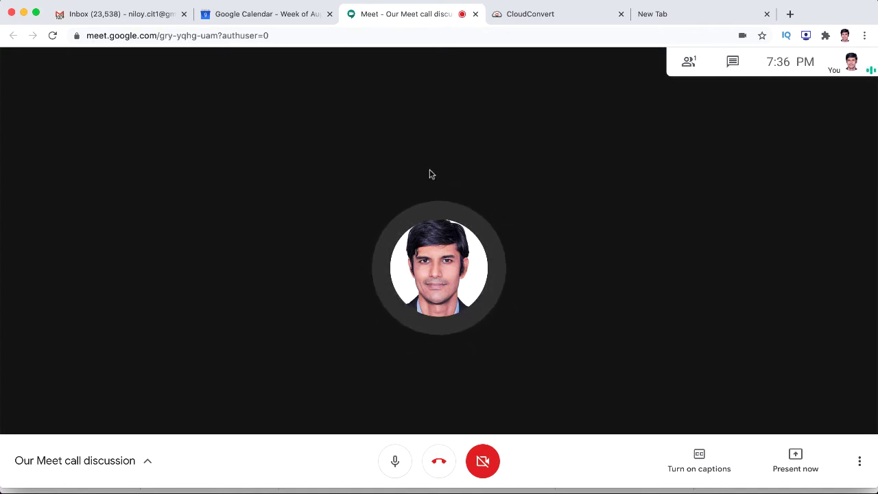
Mute the microphone in the call and turn it back on.
click(393, 458)
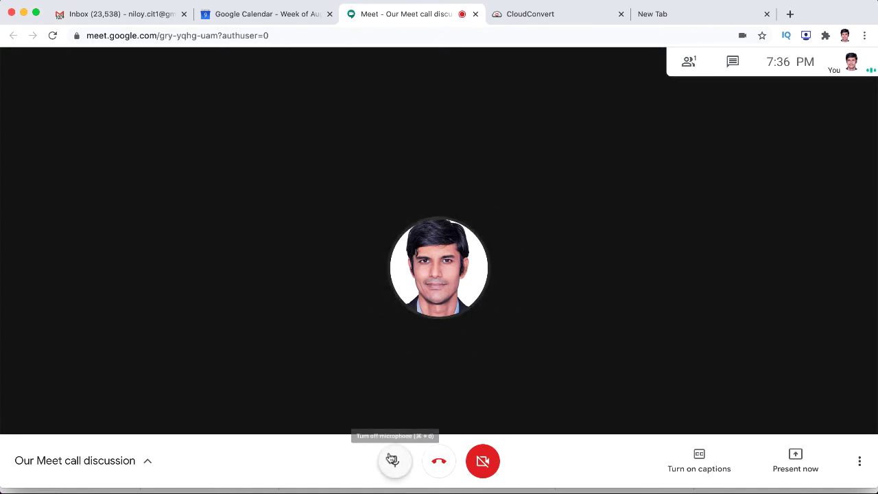
click(394, 459)
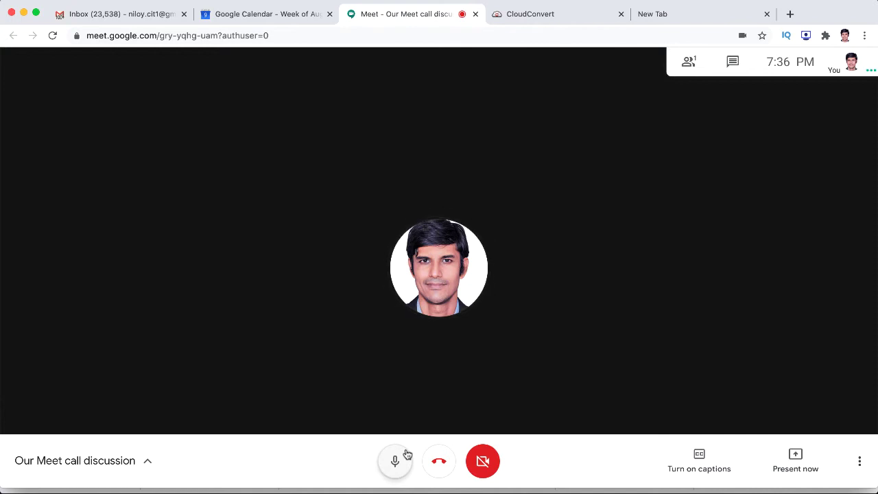
click(395, 460)
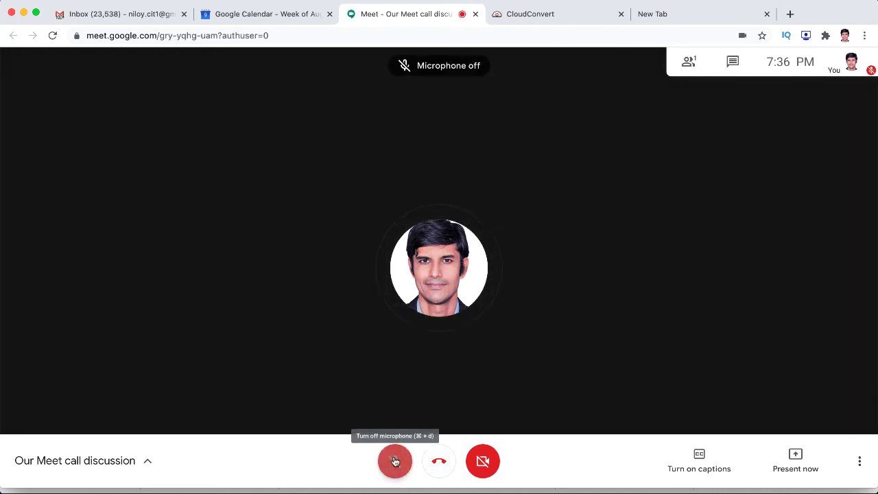
click(395, 461)
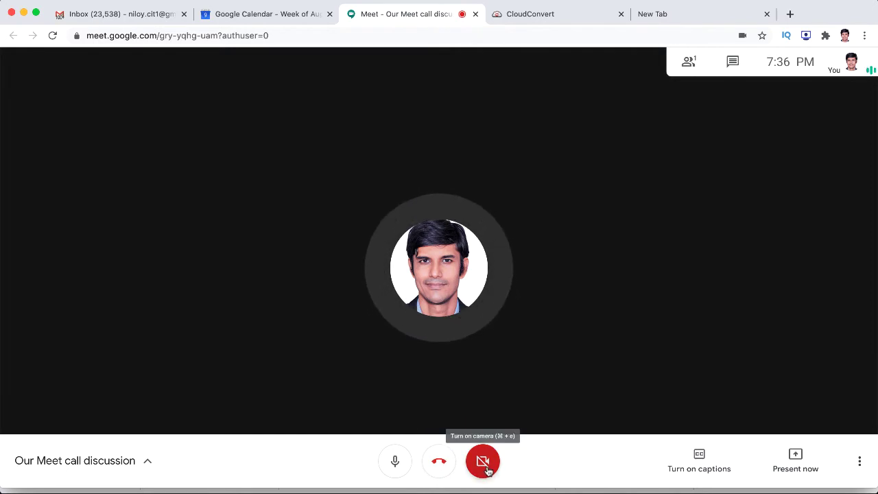
Turn on captions for the call and check the additional call options for a recording feature.
click(692, 466)
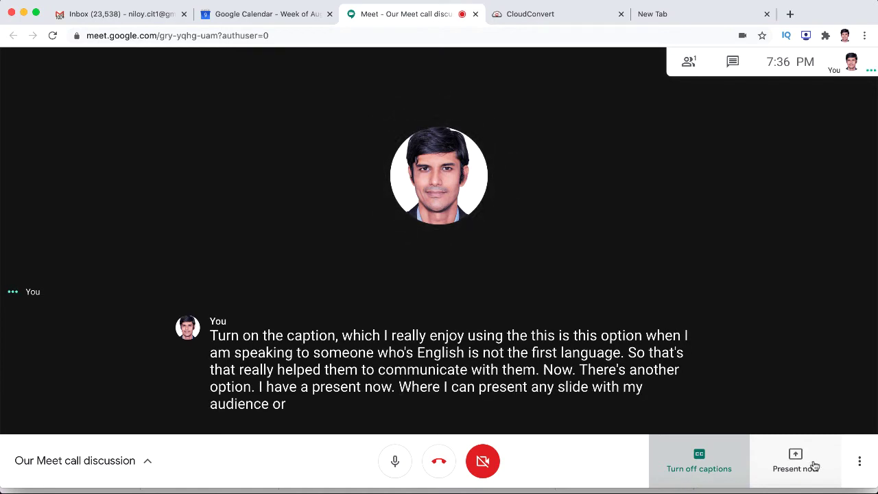
click(861, 467)
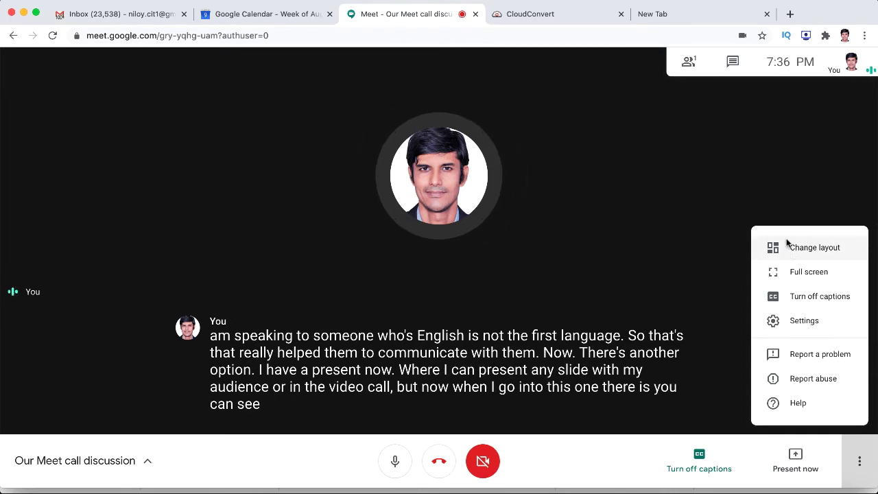
click(702, 232)
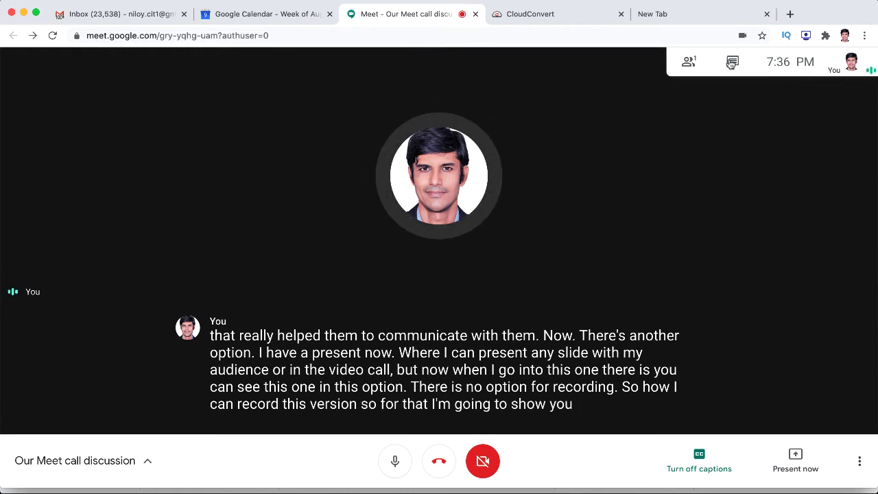
Search Google for "screen recorder google chrome" and open the Screen Recorder extension's Chrome Web Store page.
click(806, 35)
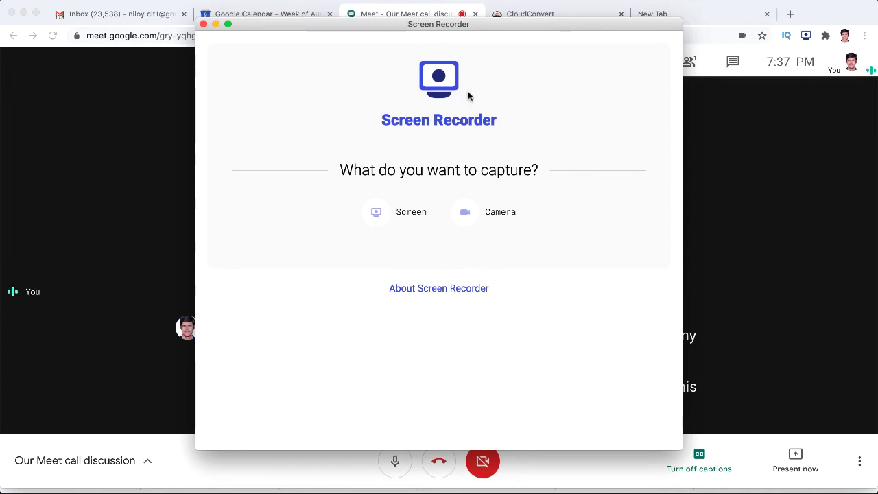
click(203, 24)
click(690, 15)
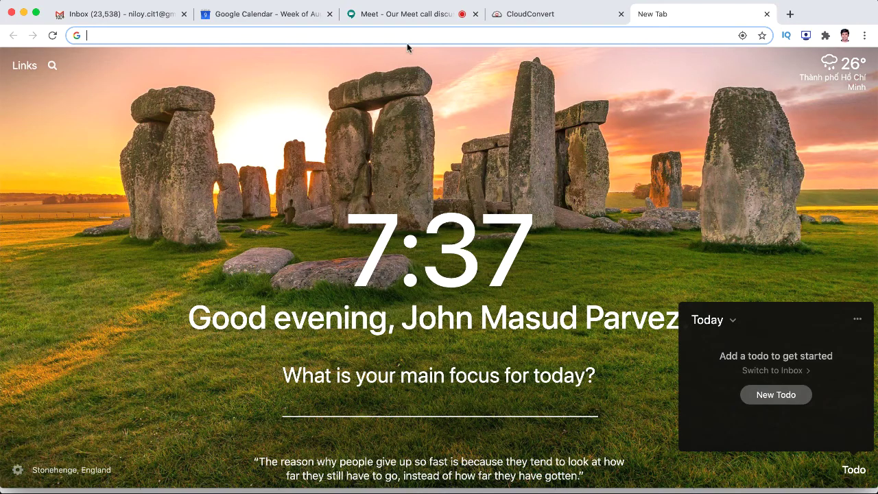
text(scree)
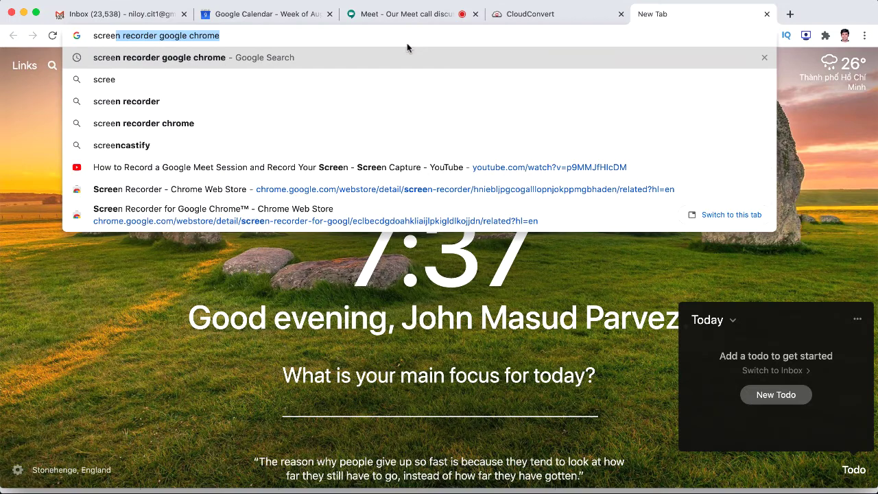
key(Return)
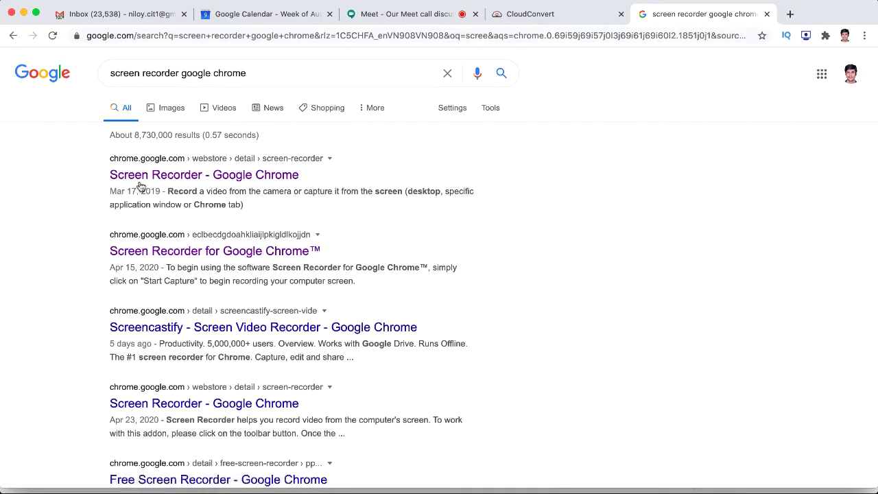
click(140, 182)
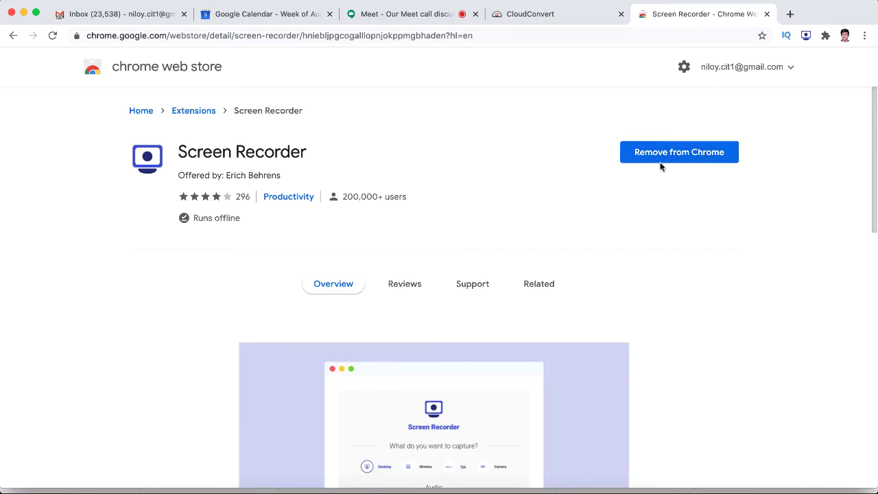
Check the browser's extension list for Screen Recorder and return to the Meet call.
click(825, 35)
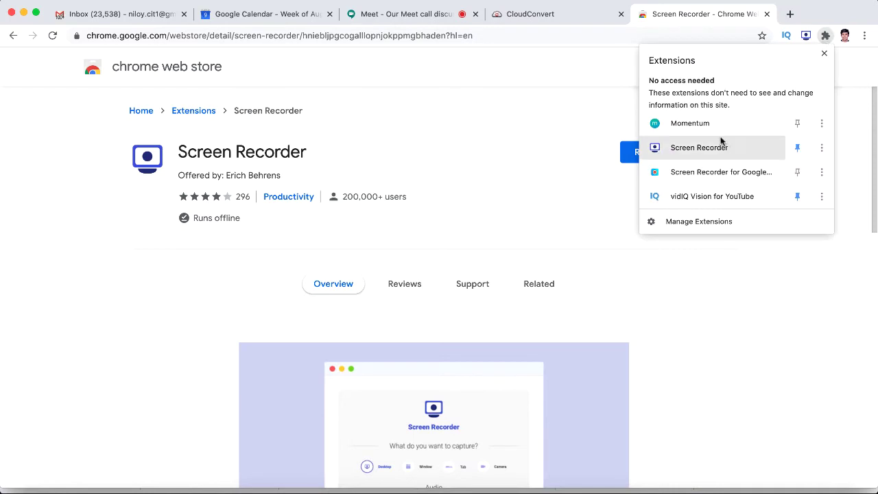
click(846, 116)
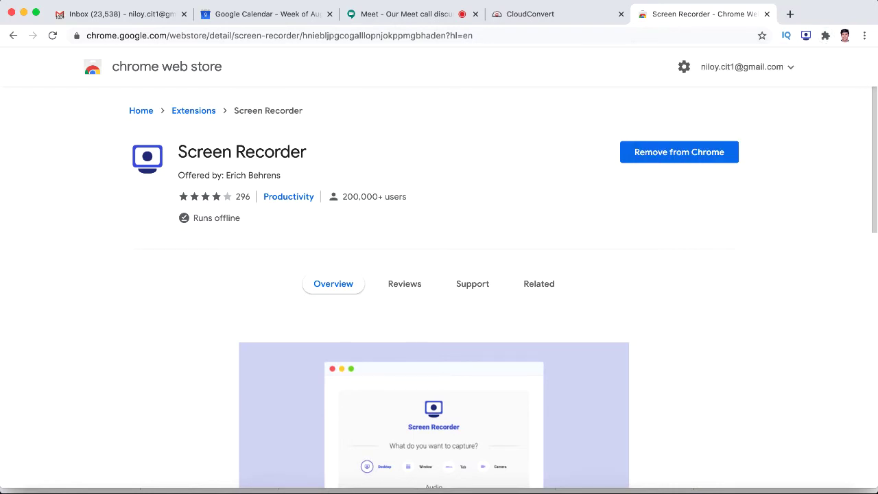
click(403, 14)
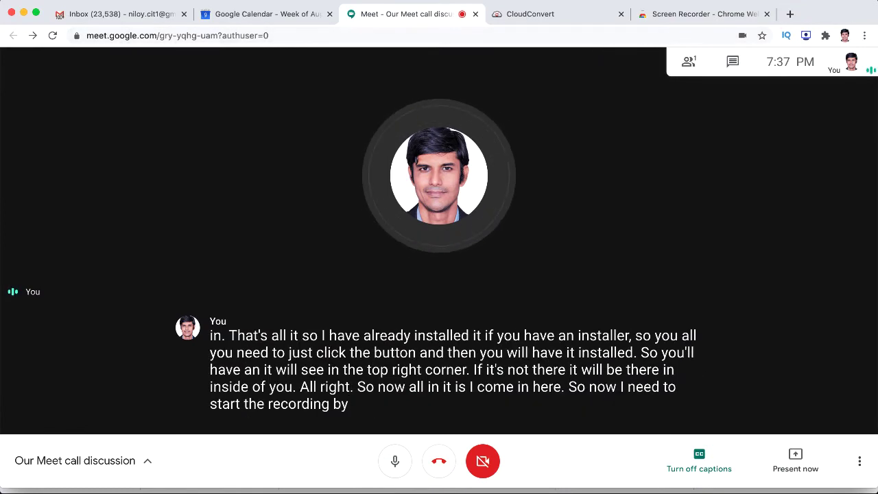
Open the Screen Recorder extension and set it to capture the screen with system audio.
click(806, 35)
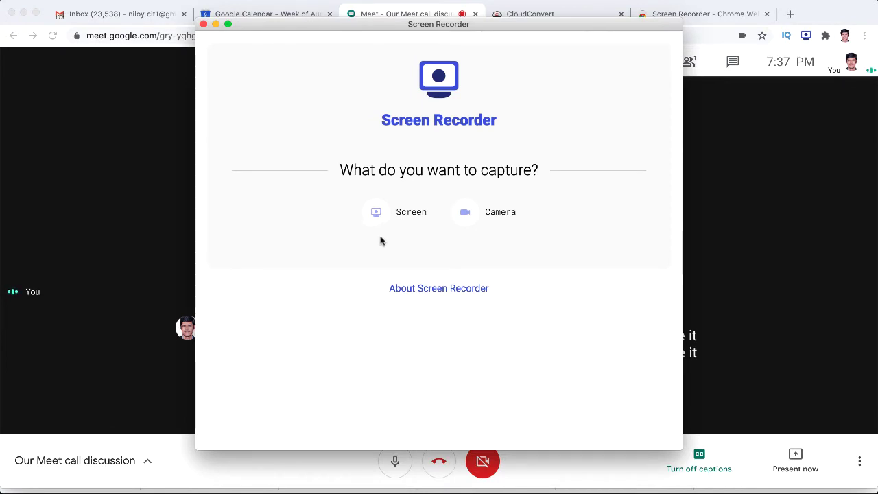
click(374, 215)
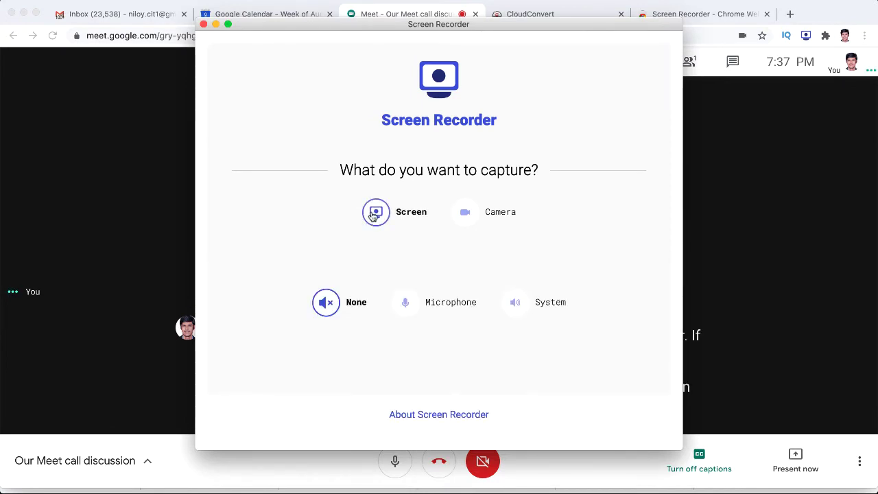
click(510, 313)
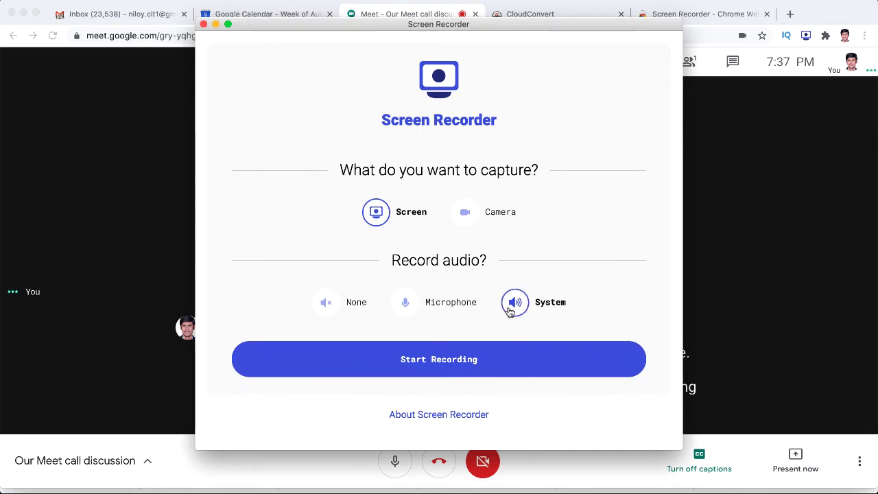
Start recording by sharing the "Meet - Our Meet call discussion" Chrome tab.
click(459, 367)
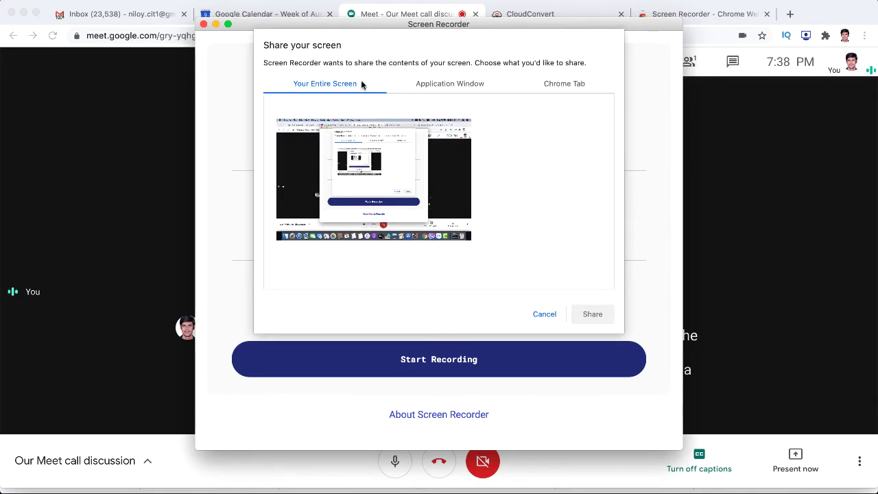
click(565, 86)
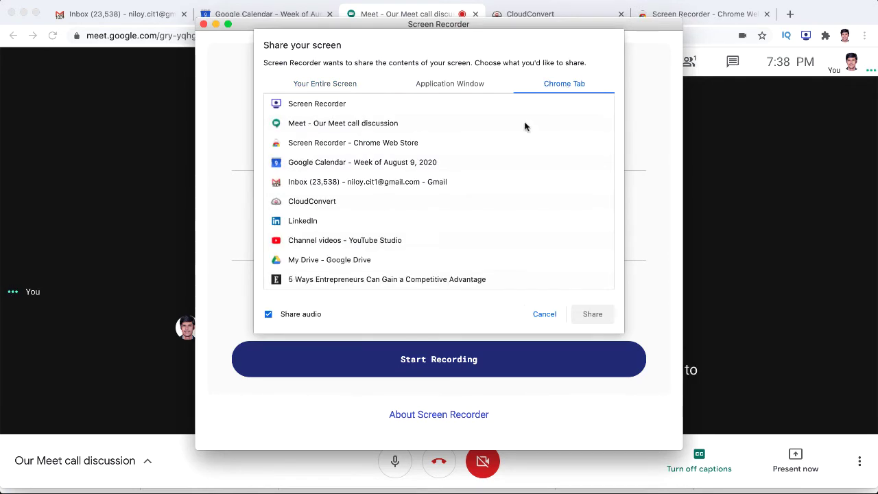
click(345, 123)
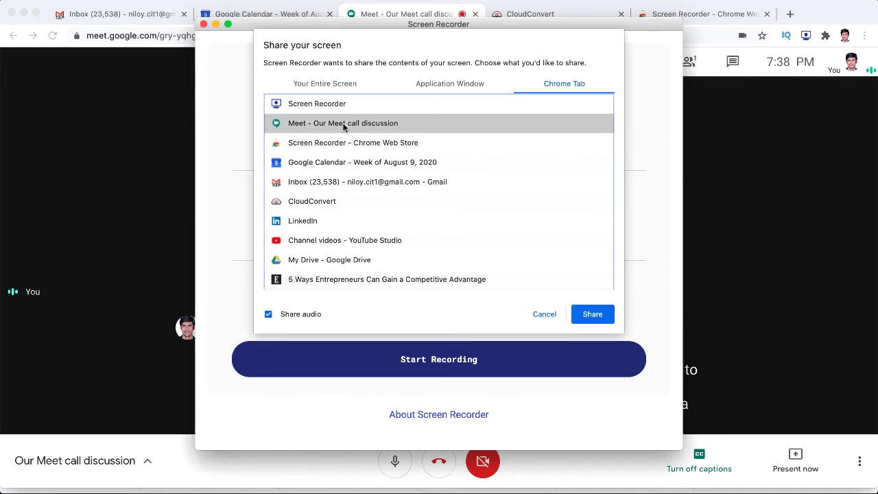
click(592, 314)
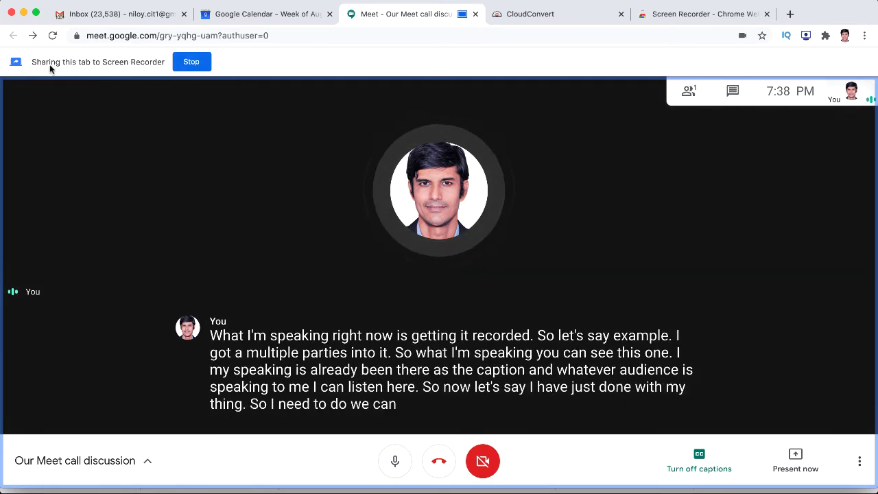
Stop sharing the tab, save the recording to the computer and close the Screen Recorder window.
click(191, 63)
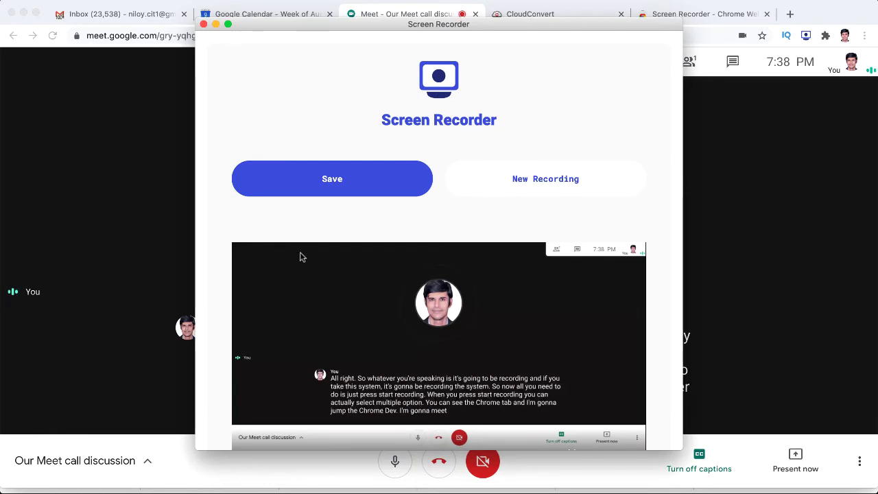
scroll(302, 257, down, 2)
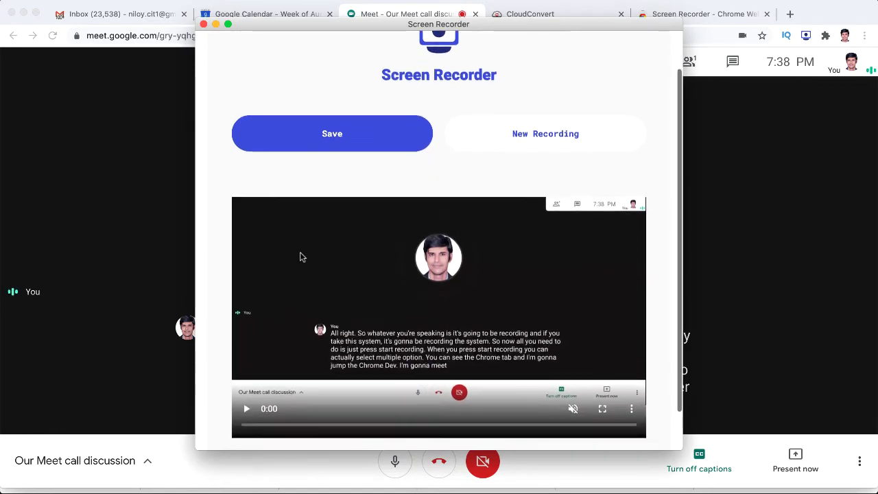
click(343, 134)
scroll(409, 268, down, 2)
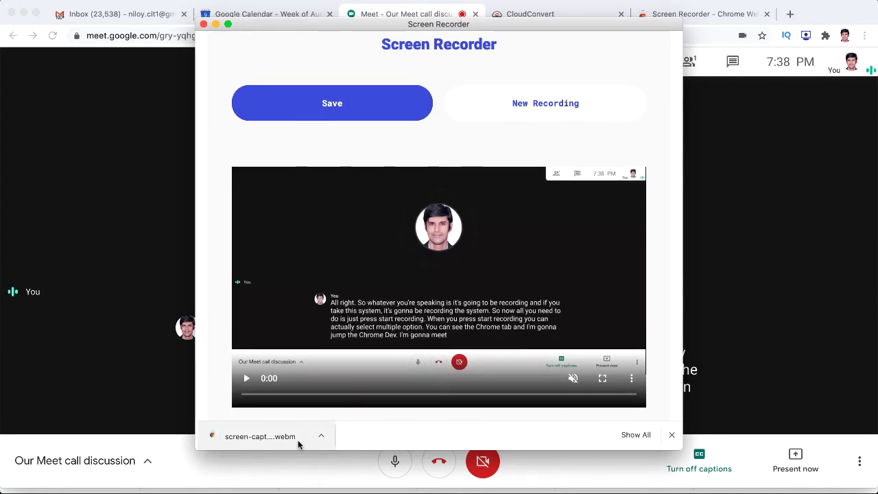
click(203, 24)
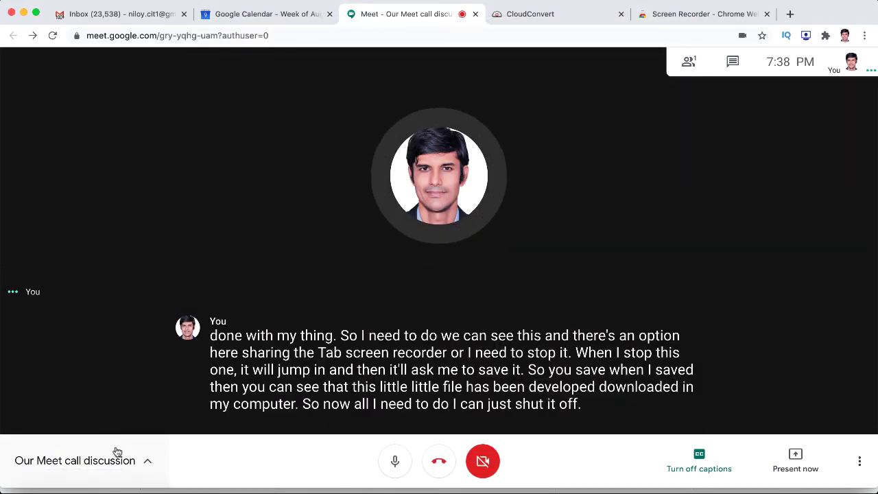
Switch to Finder, show the Downloads folder and select the file screen-capture (1).webm.
click(41, 489)
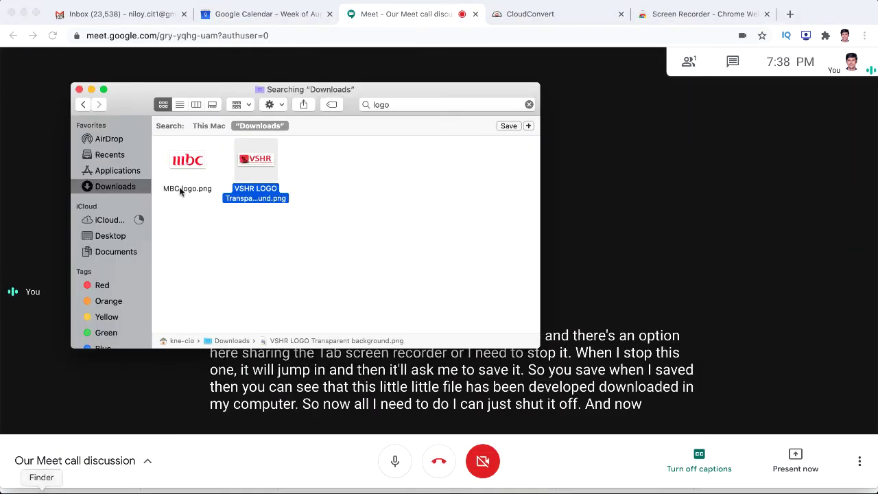
click(116, 187)
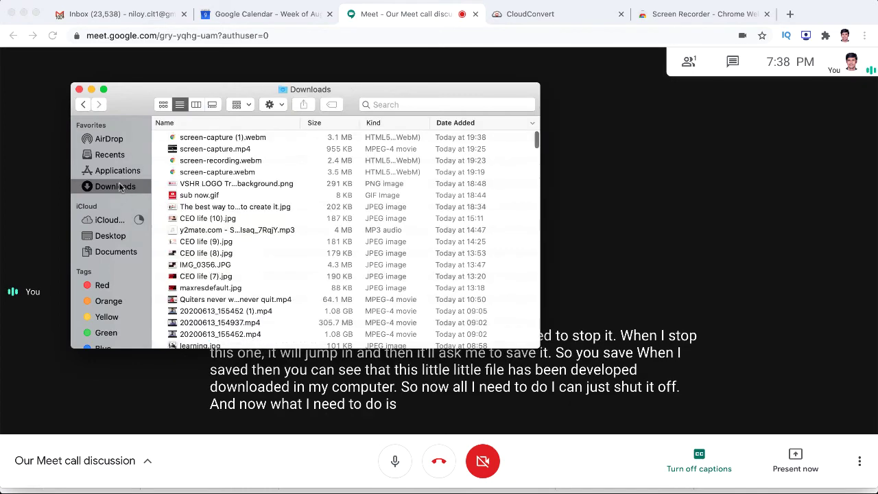
click(224, 139)
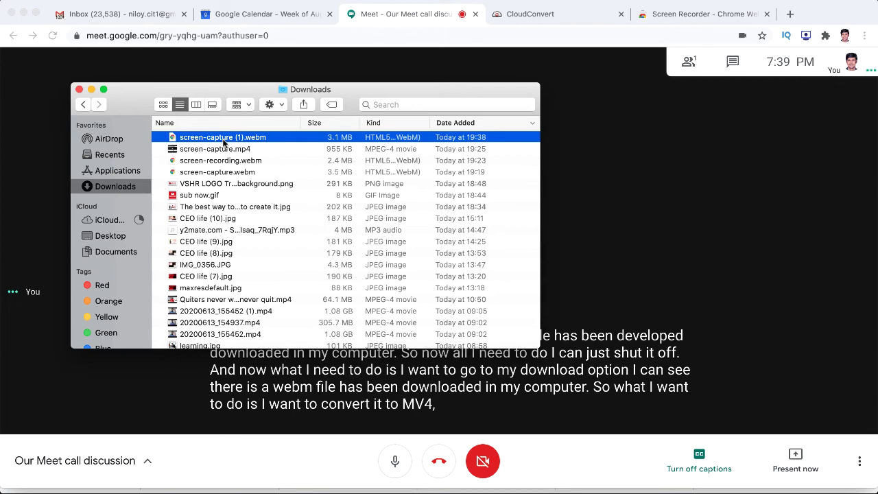
Switch to CloudConvert and add screen-capture (1).webm to its file list, searching the computer for "webm" to find it.
click(536, 14)
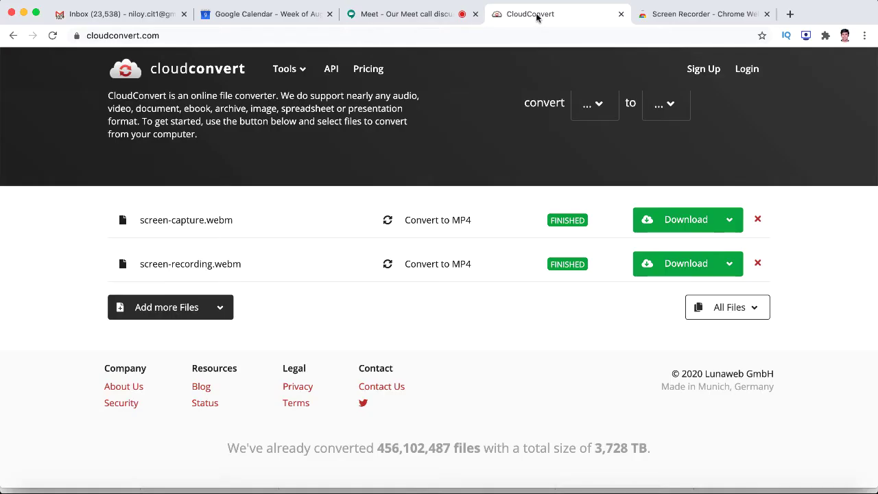
click(222, 40)
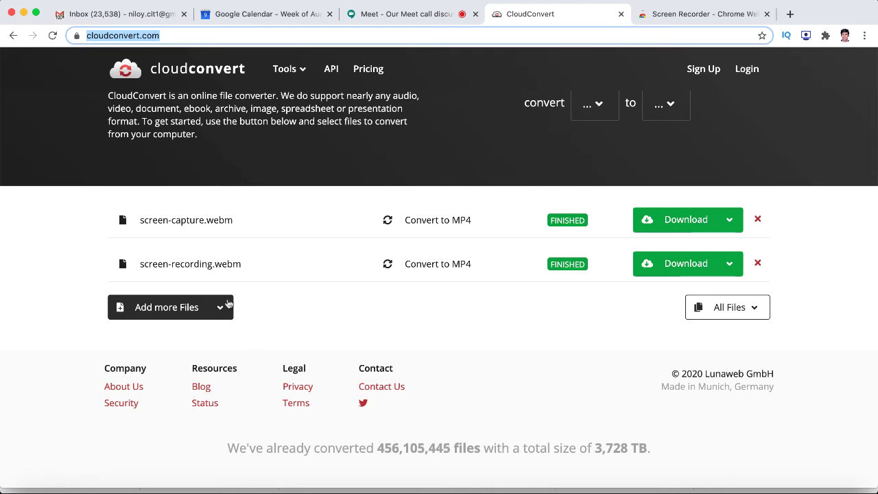
click(161, 307)
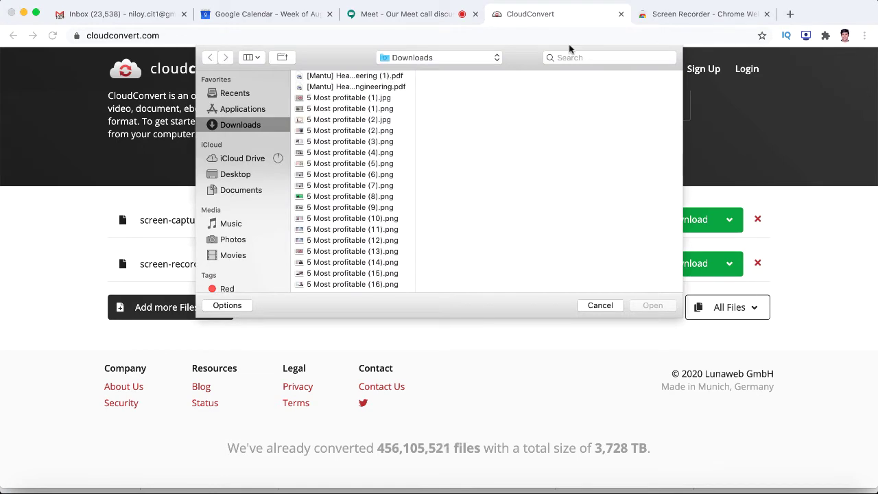
click(571, 58)
text(webm)
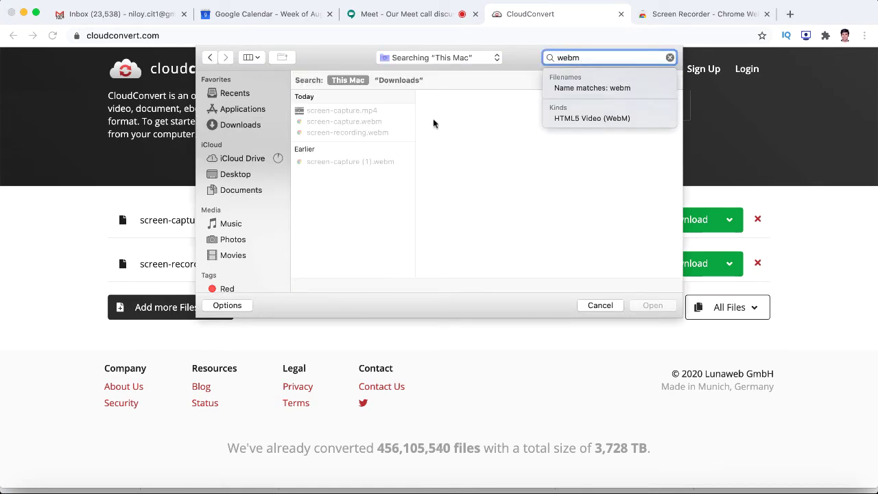
click(379, 134)
click(375, 124)
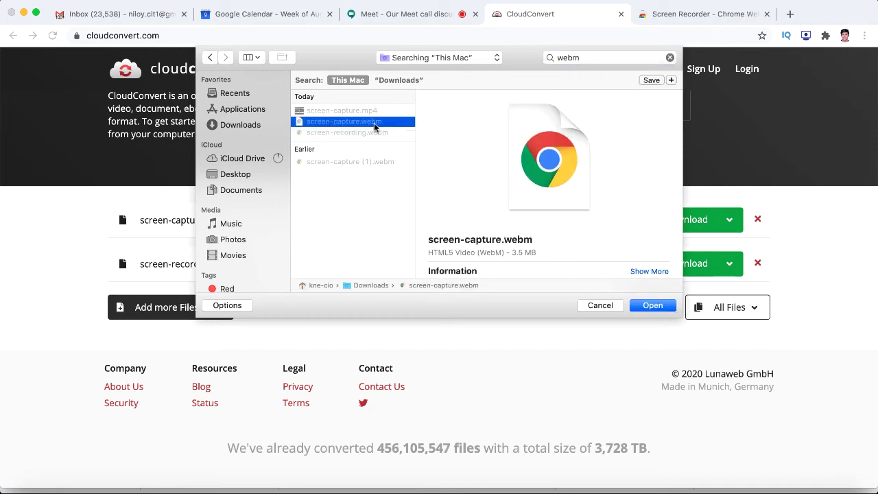
key(Down)
key(Down)
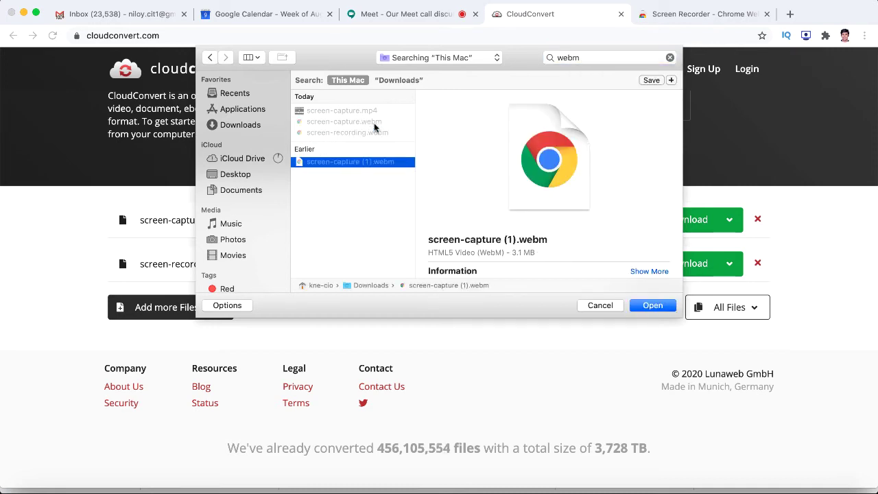
scroll(623, 268, down, 2)
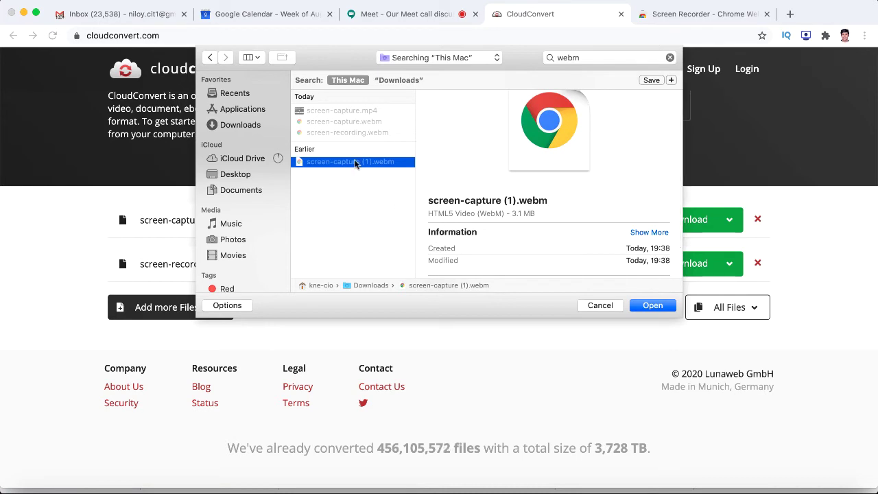
double_click(355, 163)
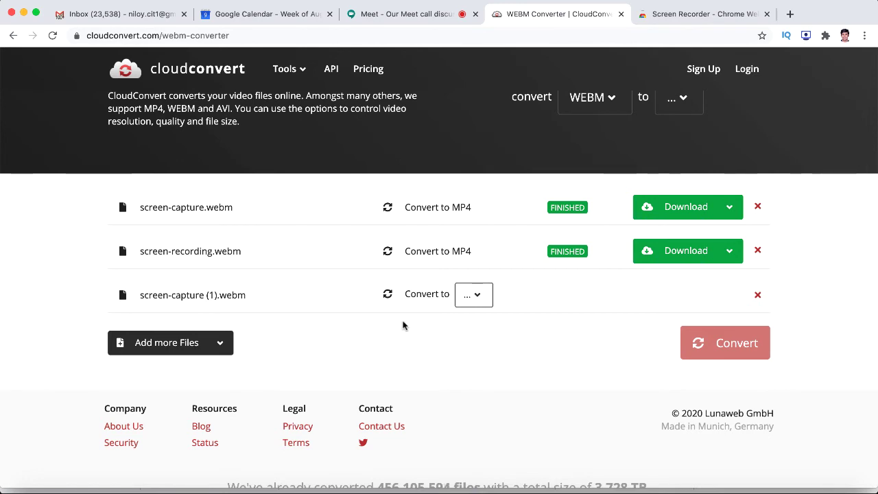
Set the output format of screen-capture (1).webm to MP4 and start the conversion.
click(484, 294)
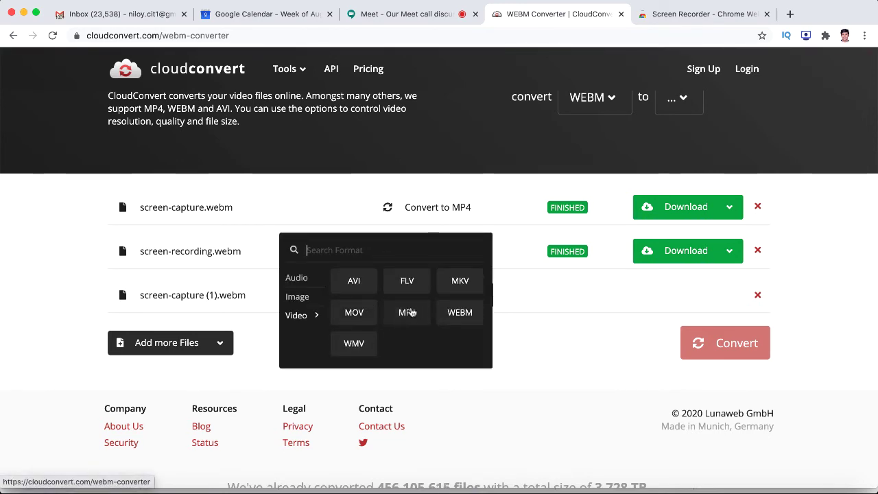
click(408, 312)
click(734, 341)
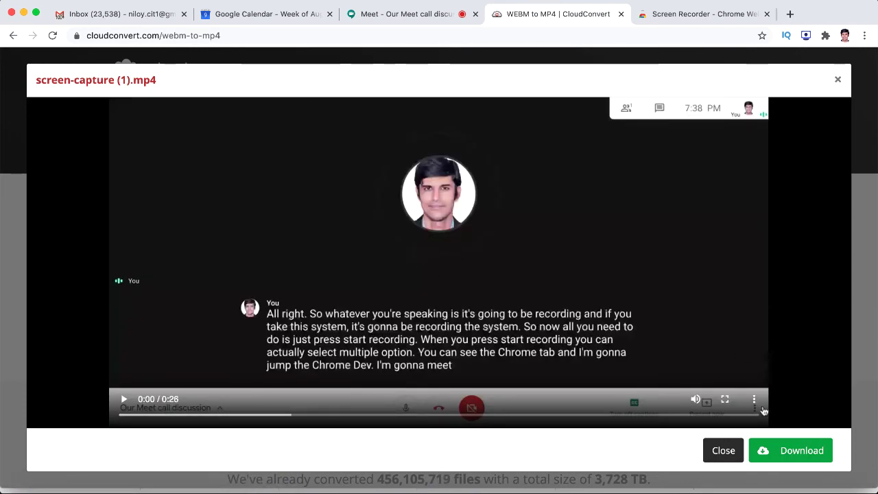
Play a short part of the converted screen-capture (1).mp4 in the preview, and download the file.
click(123, 399)
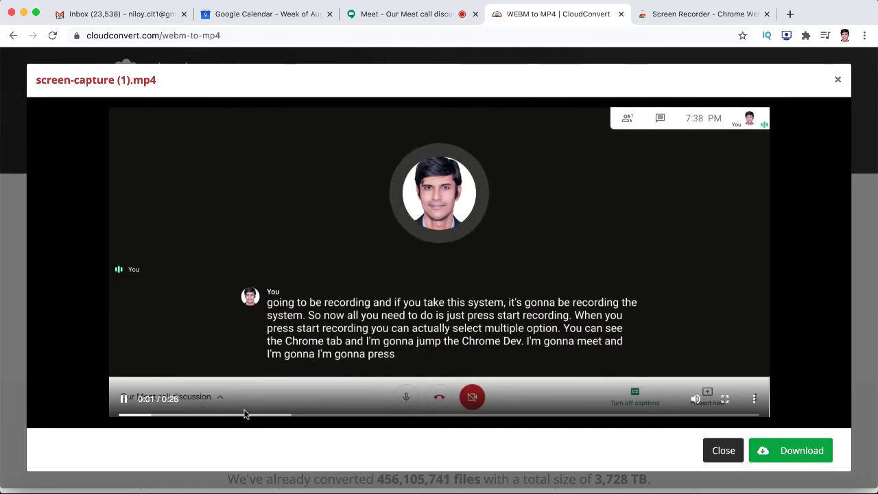
click(124, 400)
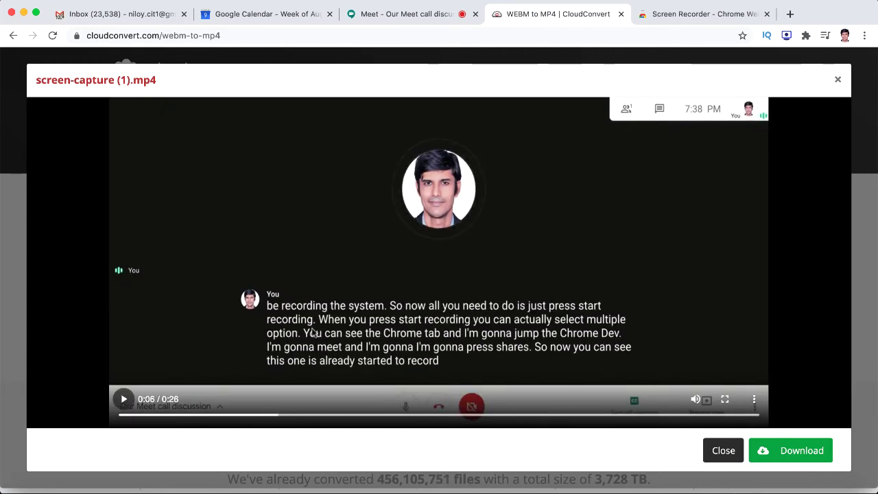
click(802, 451)
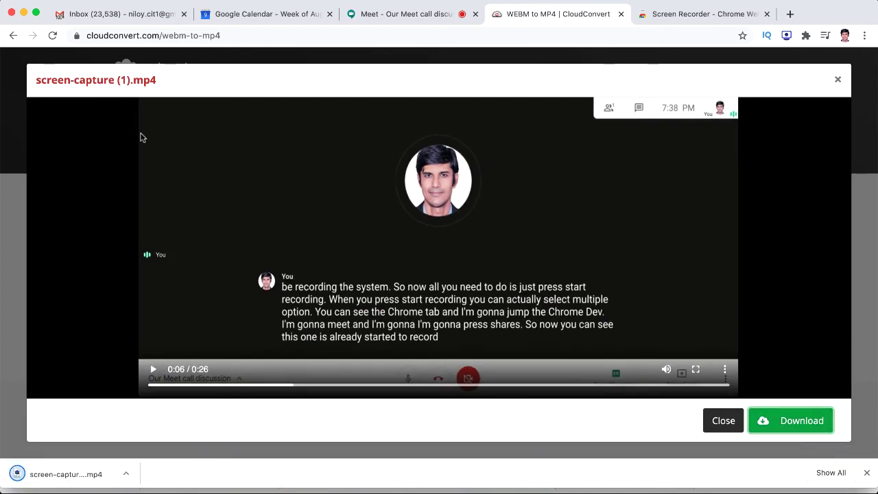
click(839, 80)
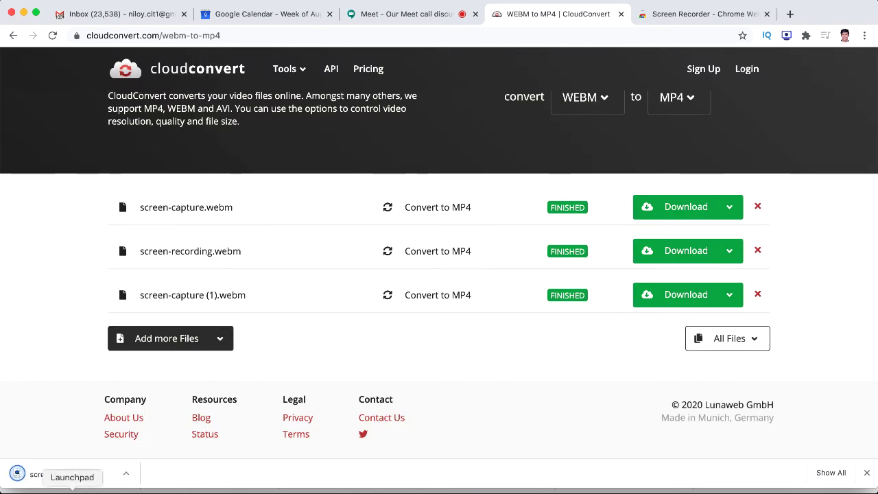
Switch to Finder and open screen-capture (1).mp4 from the Downloads folder in the video player.
click(17, 473)
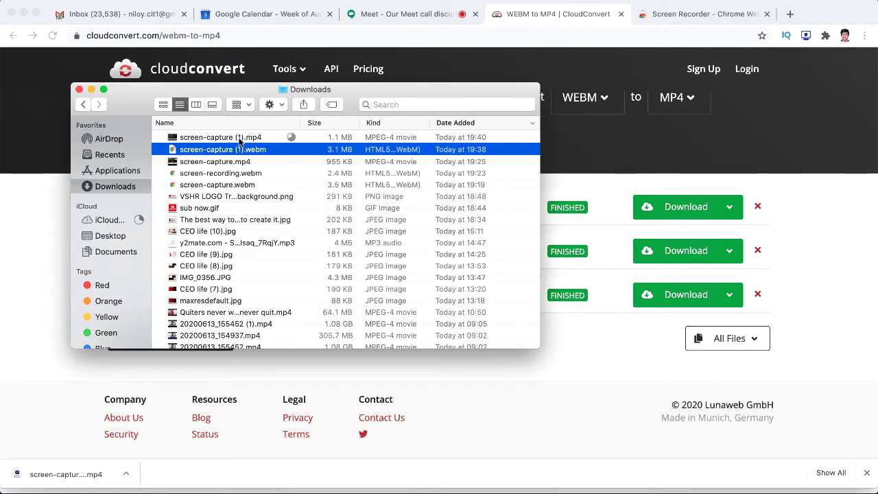
click(240, 139)
double_click(240, 140)
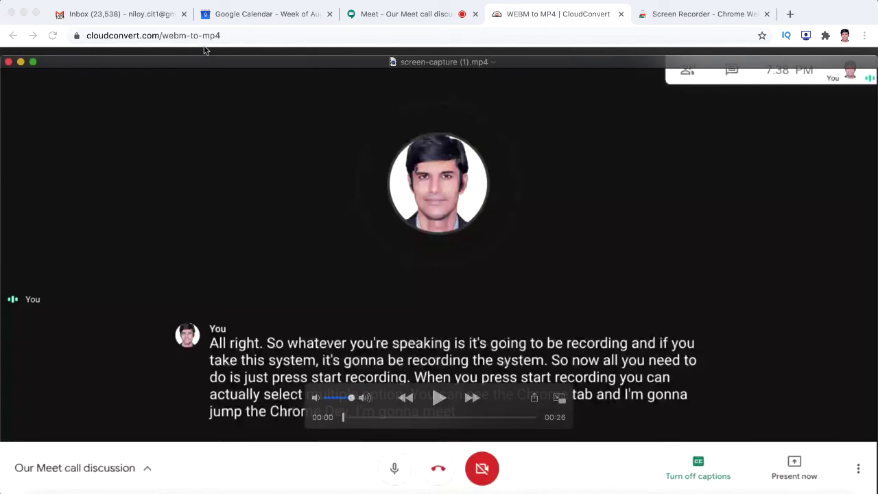
click(682, 12)
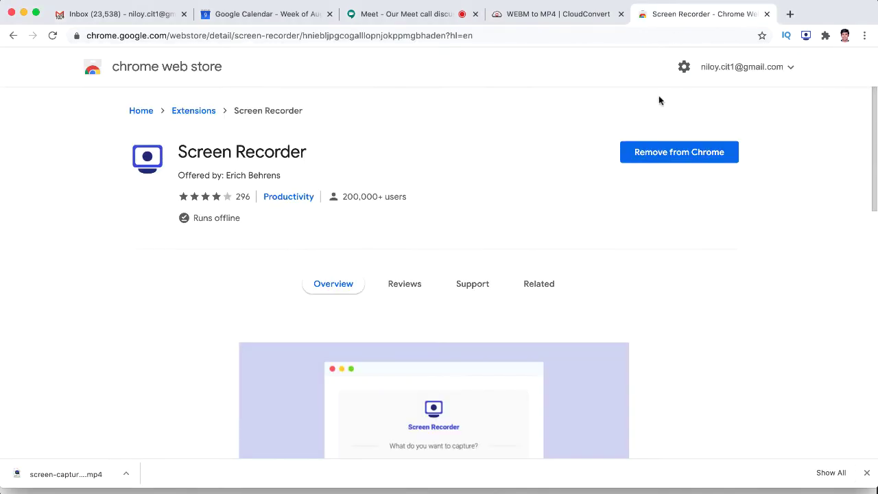
click(402, 14)
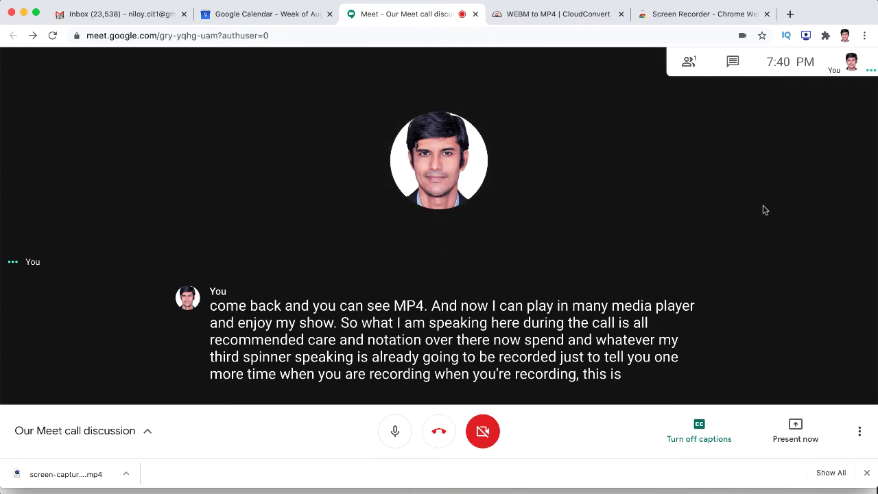
click(805, 35)
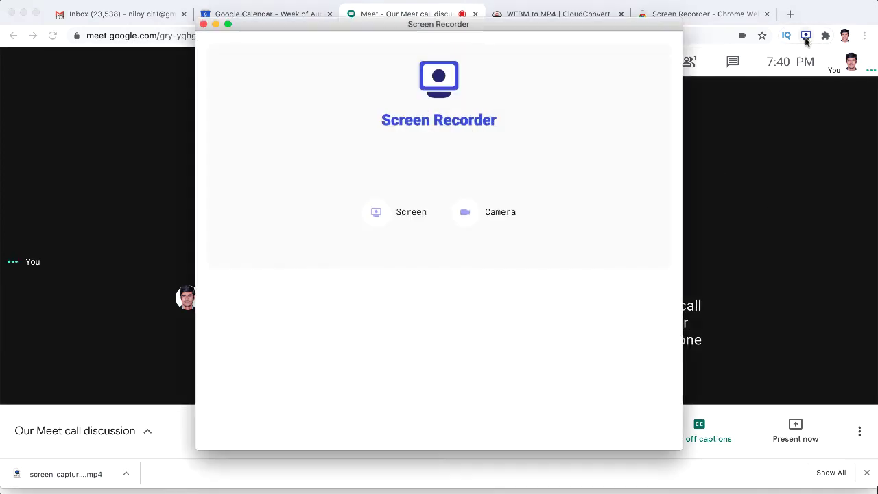
click(386, 214)
click(518, 303)
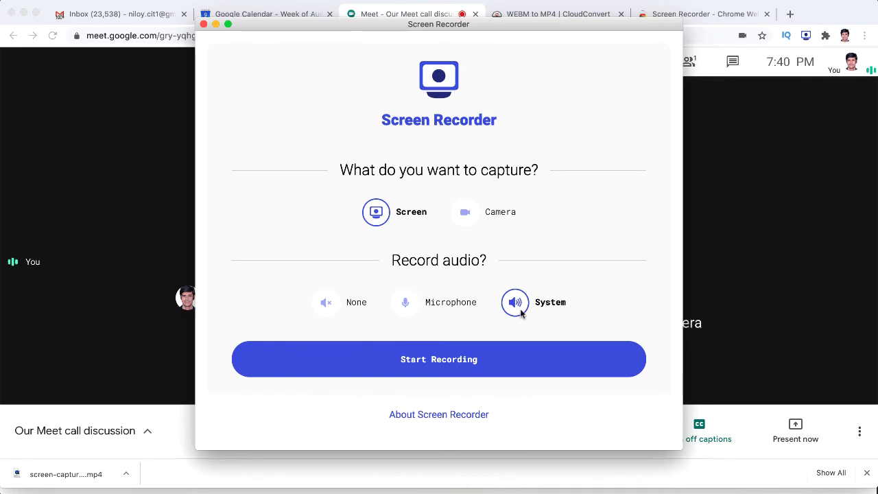
click(435, 376)
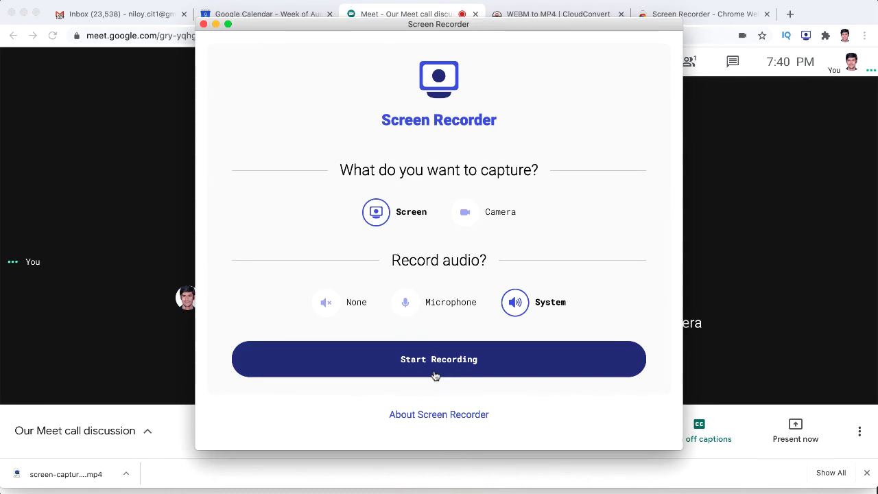
click(204, 25)
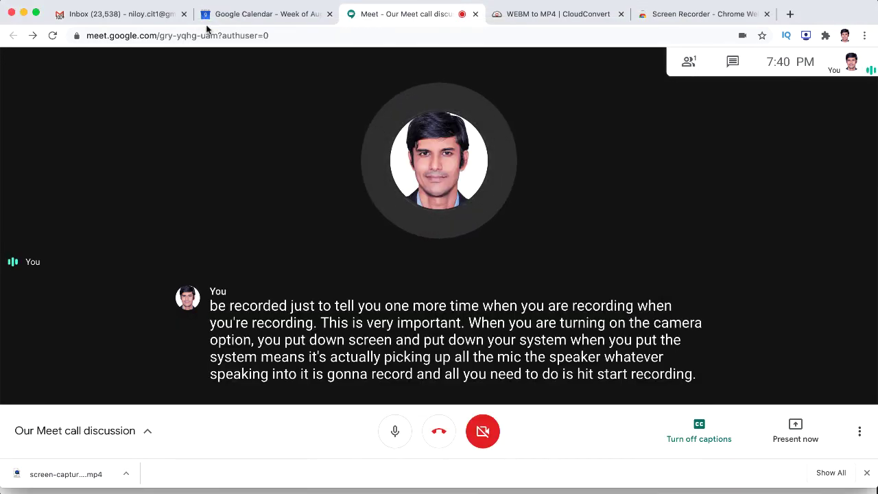